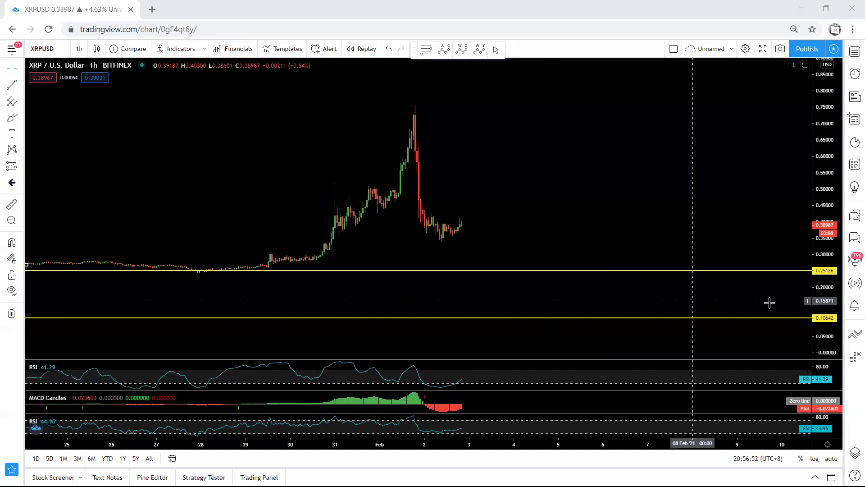
# Sketch freehand strokes along the hourly XRPUSD rally and sell-off, circle the latest consolidation, and clear the markup.
pyautogui.moveTo(823, 315); pyautogui.dragTo(822, 255)
pyautogui.moveTo(663, 252); pyautogui.dragTo(665, 270)
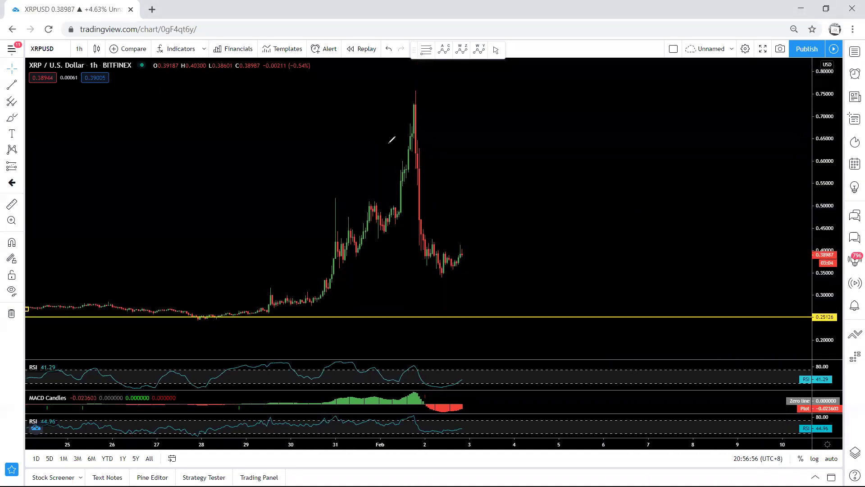
pyautogui.moveTo(364, 237)
pyautogui.mouseDown()
pyautogui.moveTo(407, 115)
pyautogui.moveTo(415, 246)
pyautogui.mouseUp()
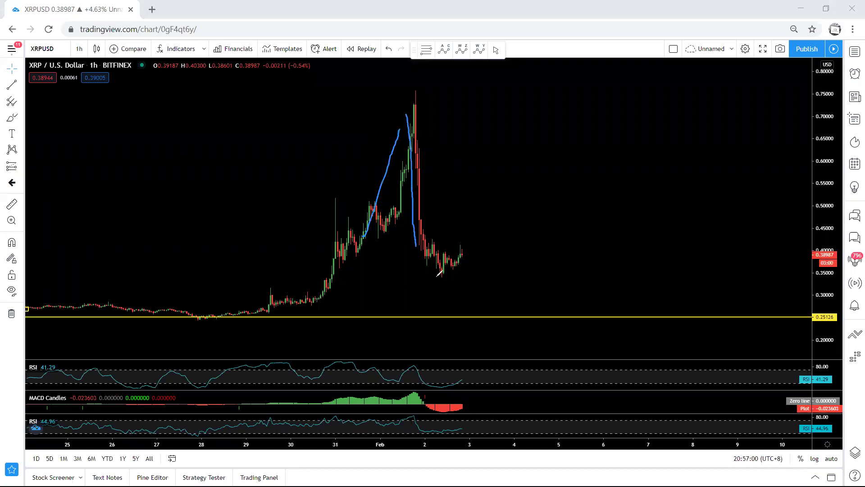
pyautogui.moveTo(438, 278)
pyautogui.mouseDown()
pyautogui.moveTo(469, 234)
pyautogui.moveTo(422, 253)
pyautogui.moveTo(426, 267)
pyautogui.mouseUp()
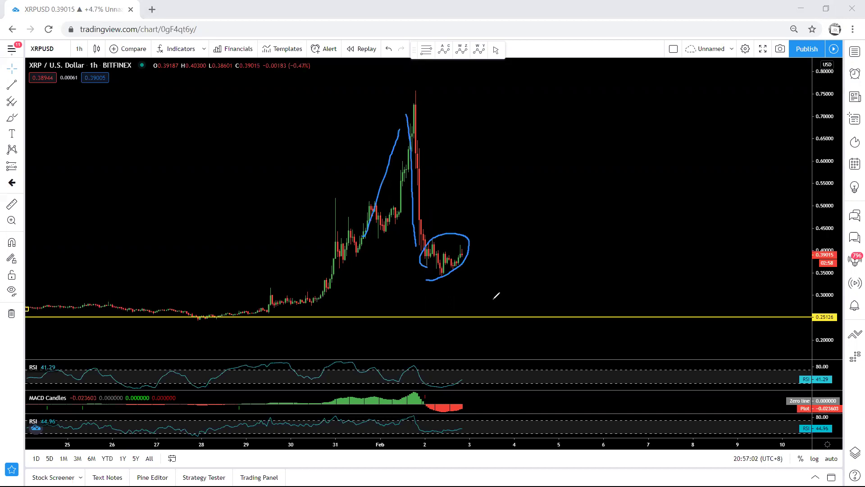
pyautogui.moveTo(454, 241)
pyautogui.mouseDown()
pyautogui.moveTo(467, 286)
pyautogui.moveTo(476, 289)
pyautogui.moveTo(460, 291)
pyautogui.mouseUp()
pyautogui.press('Escape')
# Switch the XRPUSD chart to the 1 day interval and show more of the 2020 price history.
pyautogui.click(79, 49)
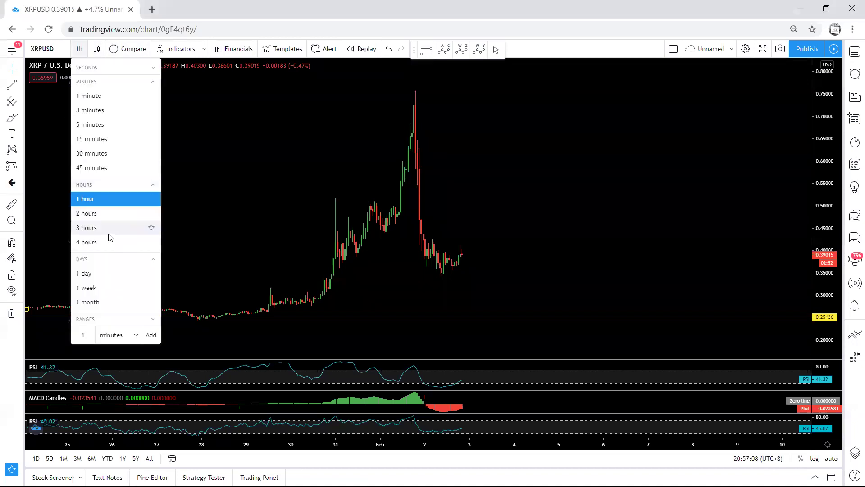
pyautogui.click(97, 273)
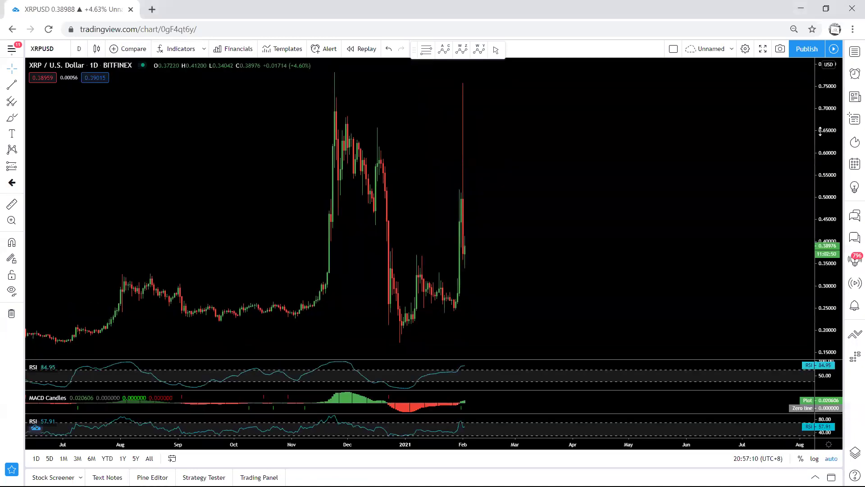
pyautogui.scroll(-3, 821, 131)
pyautogui.moveTo(820, 132); pyautogui.dragTo(820, 187)
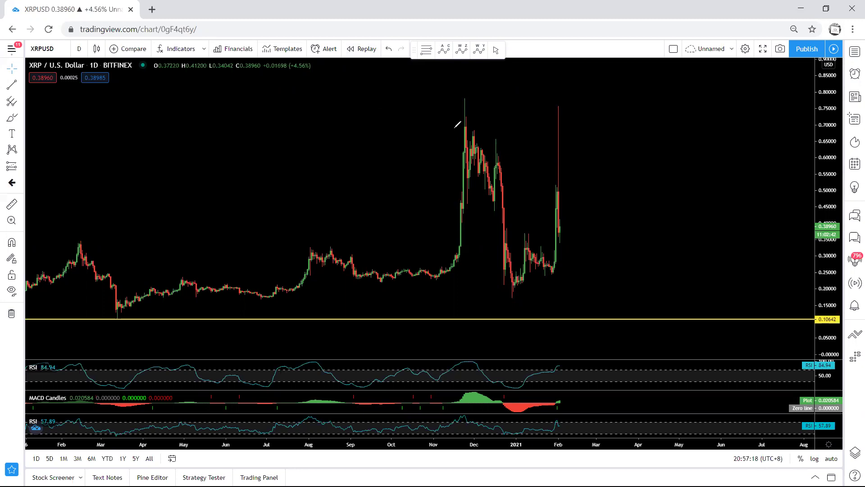
# Sketch a drop to the 0.10642 line with a rebound arrow, clear it, and temporarily circle the early-2021 price swing.
pyautogui.moveTo(524, 244); pyautogui.dragTo(563, 323)
pyautogui.moveTo(567, 332)
pyautogui.mouseDown()
pyautogui.moveTo(577, 329)
pyautogui.moveTo(647, 130)
pyautogui.mouseUp()
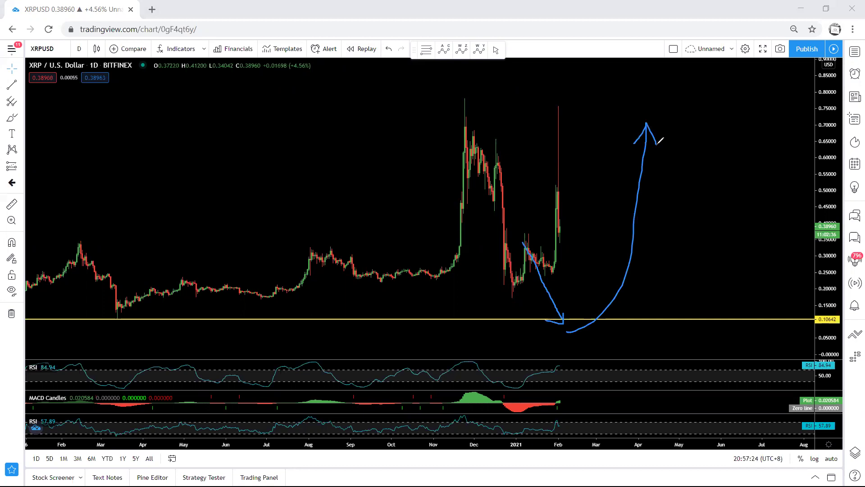
pyautogui.click(588, 52)
pyautogui.moveTo(525, 286)
pyautogui.mouseDown()
pyautogui.moveTo(576, 252)
pyautogui.moveTo(536, 156)
pyautogui.moveTo(518, 293)
pyautogui.mouseUp()
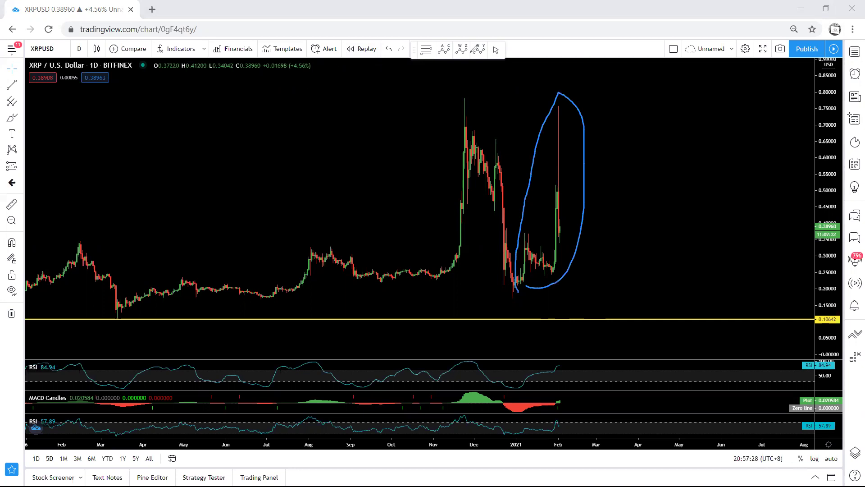
pyautogui.click(469, 62)
# Maximize the daily price pane so the candles from late 2019 onward show without the indicators.
pyautogui.scroll(-5, 317, 143)
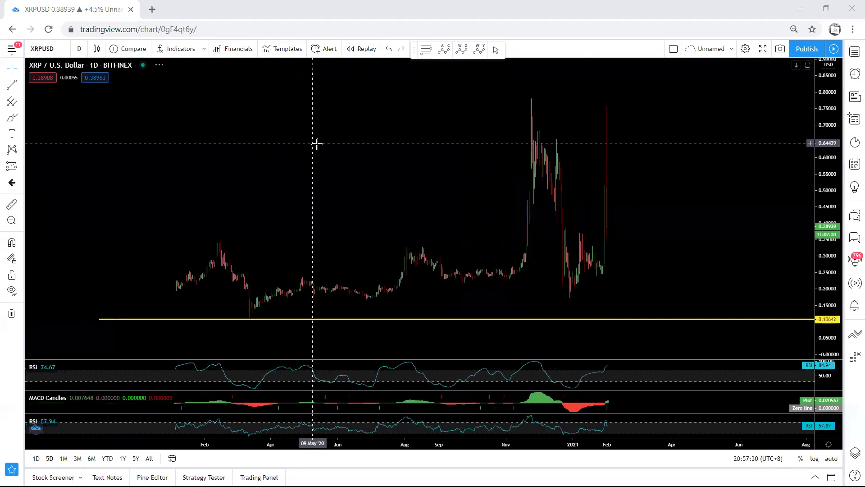
pyautogui.moveTo(432, 212); pyautogui.dragTo(408, 185)
pyautogui.scroll(3, 397, 175)
pyautogui.doubleClick(409, 184)
pyautogui.moveTo(824, 309); pyautogui.dragTo(824, 296)
pyautogui.moveTo(725, 270)
pyautogui.mouseDown()
pyautogui.moveTo(728, 282)
pyautogui.moveTo(719, 282)
pyautogui.mouseUp()
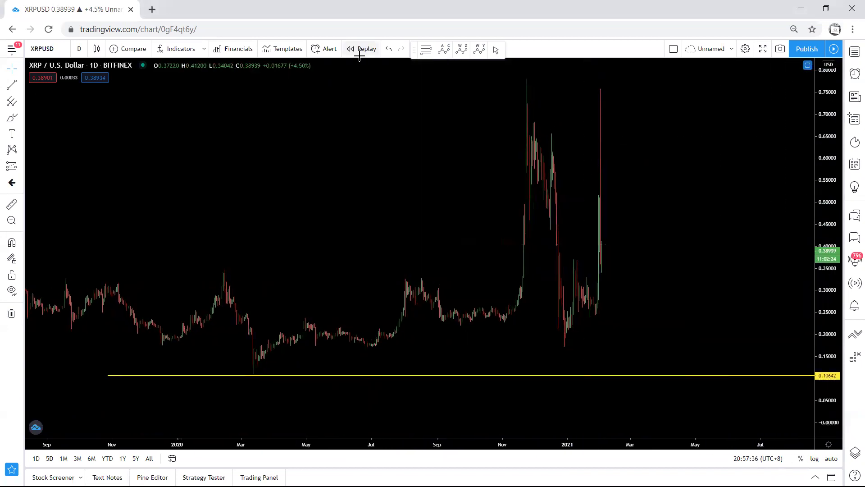
# Sketch the rise from the March 2020 low, the following highs and the decline on the daily chart, clearing the markup.
pyautogui.moveTo(254, 353)
pyautogui.mouseDown()
pyautogui.moveTo(442, 196)
pyautogui.moveTo(515, 79)
pyautogui.moveTo(593, 106)
pyautogui.mouseUp()
pyautogui.moveTo(523, 254); pyautogui.dragTo(558, 321)
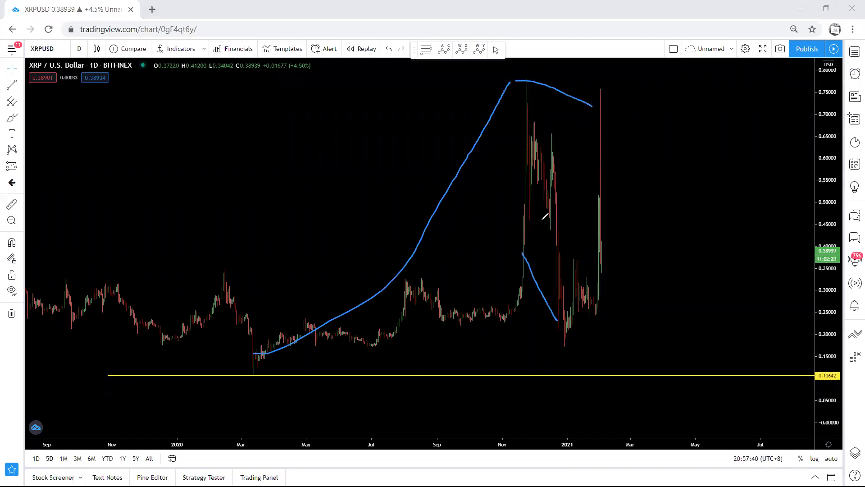
pyautogui.moveTo(526, 118)
pyautogui.mouseDown()
pyautogui.moveTo(573, 292)
pyautogui.moveTo(680, 78)
pyautogui.moveTo(666, 87)
pyautogui.moveTo(684, 101)
pyautogui.mouseUp()
pyautogui.click(552, 50)
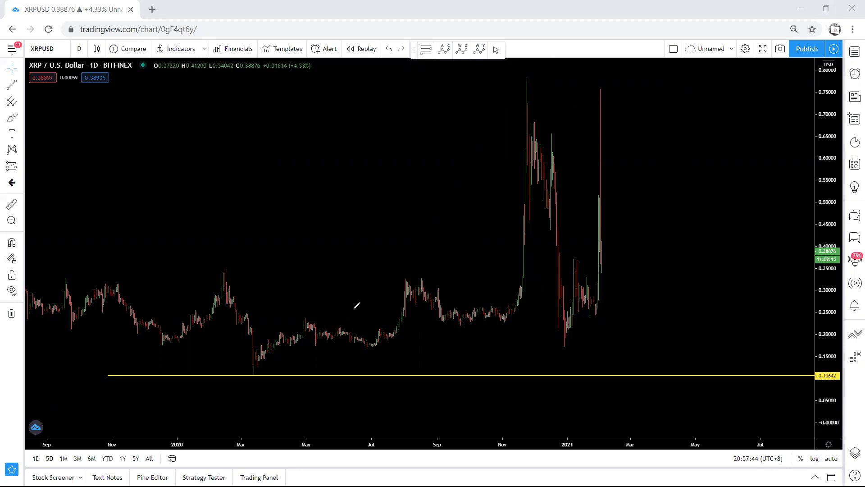
# Outline the 2020 advance in freehand waves, circle the latest swing, add a projected upward arrow, and clear the markup.
pyautogui.moveTo(400, 282); pyautogui.dragTo(303, 315)
pyautogui.moveTo(399, 342); pyautogui.dragTo(371, 348)
pyautogui.moveTo(265, 369); pyautogui.dragTo(311, 319)
pyautogui.moveTo(320, 316); pyautogui.dragTo(428, 331)
pyautogui.moveTo(433, 330); pyautogui.dragTo(504, 166)
pyautogui.moveTo(524, 129)
pyautogui.mouseDown()
pyautogui.moveTo(540, 95)
pyautogui.moveTo(603, 309)
pyautogui.moveTo(687, 93)
pyautogui.moveTo(676, 109)
pyautogui.moveTo(688, 115)
pyautogui.mouseUp()
pyautogui.moveTo(530, 332); pyautogui.dragTo(536, 336)
pyautogui.moveTo(616, 285)
pyautogui.mouseDown()
pyautogui.moveTo(604, 93)
pyautogui.moveTo(527, 141)
pyautogui.moveTo(536, 291)
pyautogui.moveTo(563, 305)
pyautogui.mouseUp()
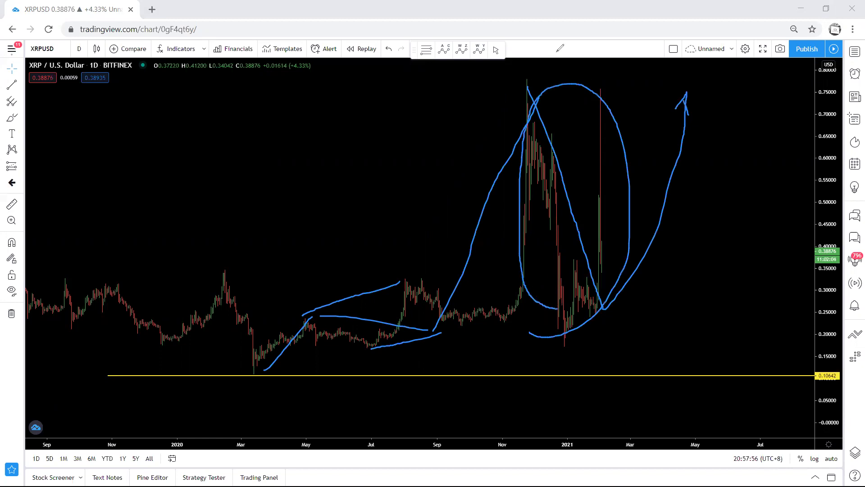
pyautogui.press('Escape')
# Restore the indicator panes below the price chart and switch the interval to 4 hours.
pyautogui.doubleClick(282, 87)
pyautogui.scroll(5, 325, 106)
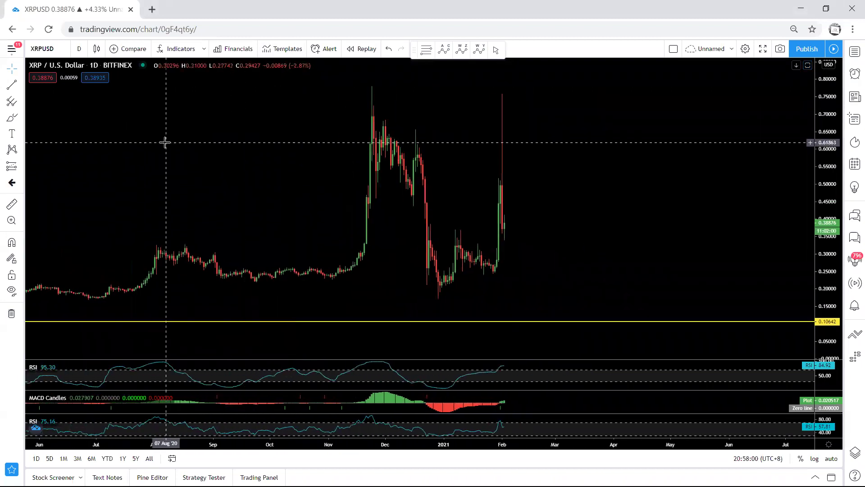
pyautogui.moveTo(185, 151); pyautogui.dragTo(239, 163)
pyautogui.click(80, 49)
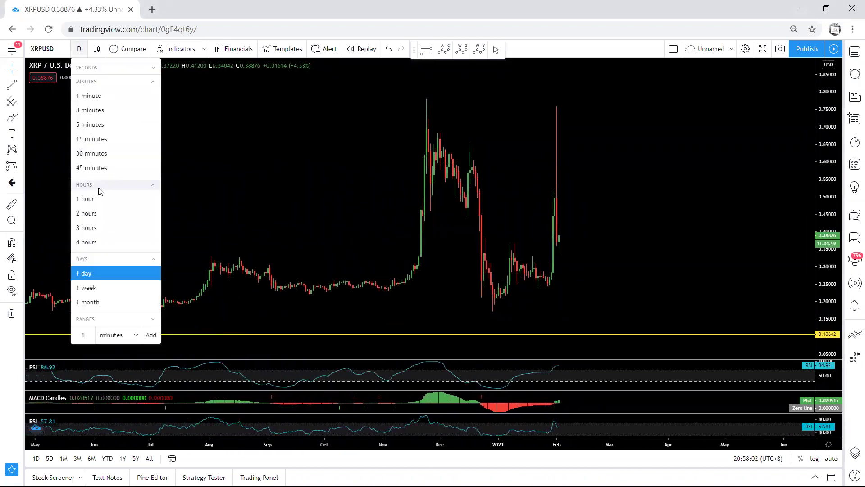
pyautogui.click(91, 242)
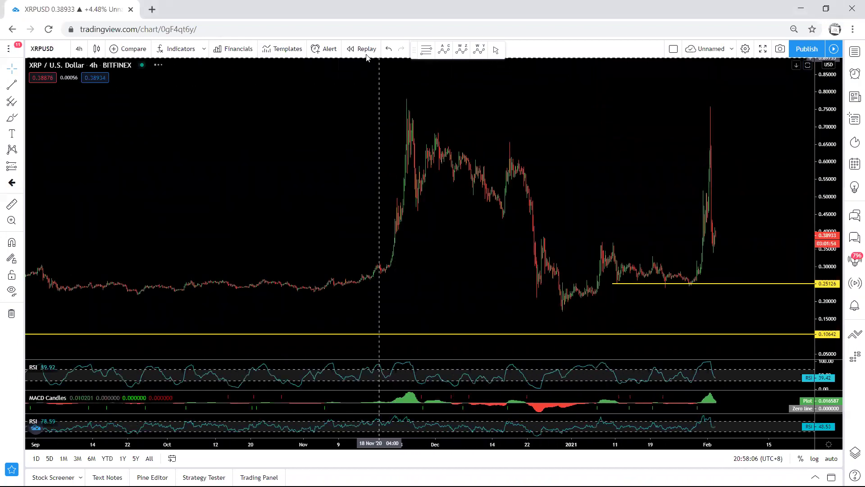
# Trace the 4-hour waves from the November rally through the December decline to the February spike and drop, clearing the markup.
pyautogui.moveTo(393, 119)
pyautogui.mouseDown()
pyautogui.moveTo(33, 257)
pyautogui.moveTo(0, 287)
pyautogui.mouseUp()
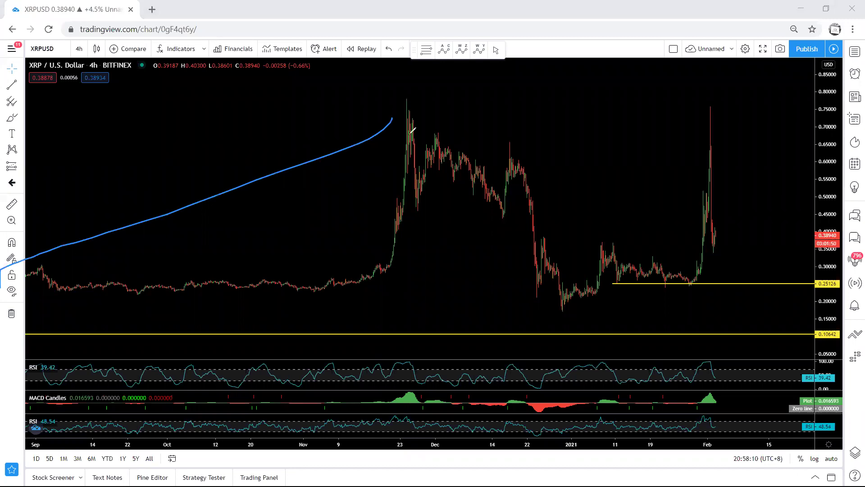
pyautogui.moveTo(404, 125)
pyautogui.mouseDown()
pyautogui.moveTo(410, 190)
pyautogui.moveTo(485, 161)
pyautogui.mouseUp()
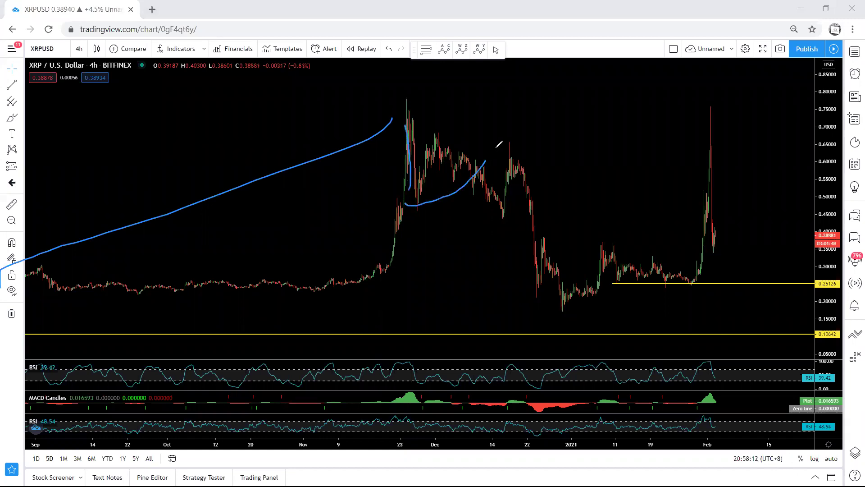
pyautogui.moveTo(444, 136); pyautogui.dragTo(501, 142)
pyautogui.moveTo(424, 205); pyautogui.dragTo(501, 208)
pyautogui.moveTo(507, 147); pyautogui.dragTo(556, 305)
pyautogui.moveTo(402, 134); pyautogui.dragTo(520, 255)
pyautogui.moveTo(551, 281)
pyautogui.mouseDown()
pyautogui.moveTo(637, 225)
pyautogui.moveTo(701, 107)
pyautogui.mouseUp()
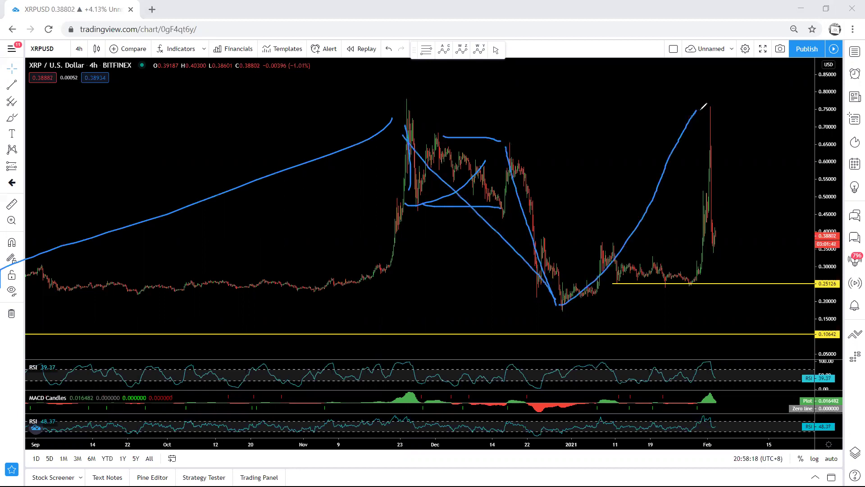
pyautogui.moveTo(717, 171); pyautogui.dragTo(733, 273)
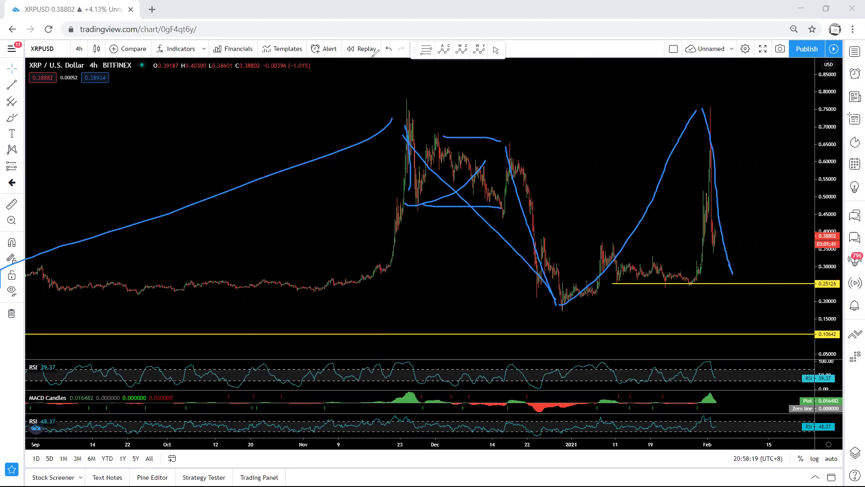
pyautogui.press('Escape')
# Sketch the decline from the November high, the recovery, and projected dip and rebound arrows after February, clearing the markup.
pyautogui.scroll(6, 452, 109)
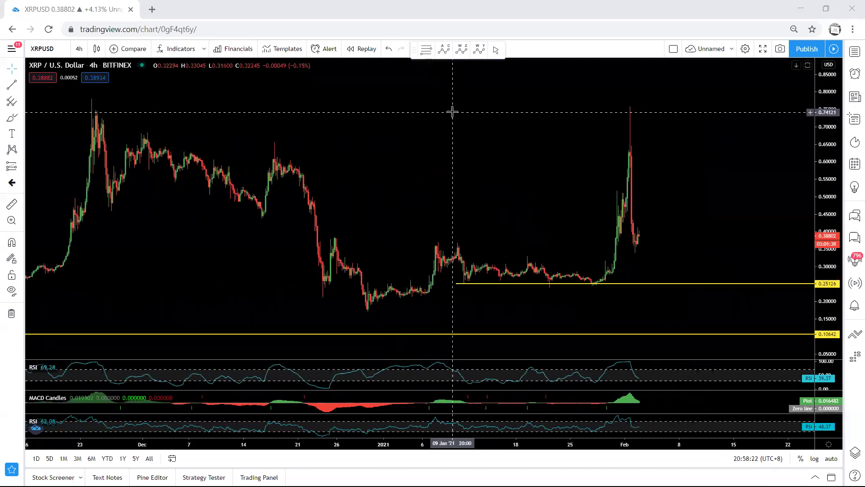
pyautogui.moveTo(88, 112); pyautogui.dragTo(324, 263)
pyautogui.moveTo(332, 296); pyautogui.dragTo(463, 226)
pyautogui.moveTo(587, 140); pyautogui.dragTo(631, 97)
pyautogui.moveTo(662, 205)
pyautogui.mouseDown()
pyautogui.moveTo(688, 264)
pyautogui.moveTo(694, 248)
pyautogui.moveTo(688, 268)
pyautogui.moveTo(670, 267)
pyautogui.moveTo(685, 270)
pyautogui.moveTo(733, 69)
pyautogui.moveTo(715, 85)
pyautogui.moveTo(747, 116)
pyautogui.mouseUp()
pyautogui.moveTo(712, 263)
pyautogui.mouseDown()
pyautogui.moveTo(757, 63)
pyautogui.moveTo(687, 166)
pyautogui.moveTo(724, 250)
pyautogui.mouseUp()
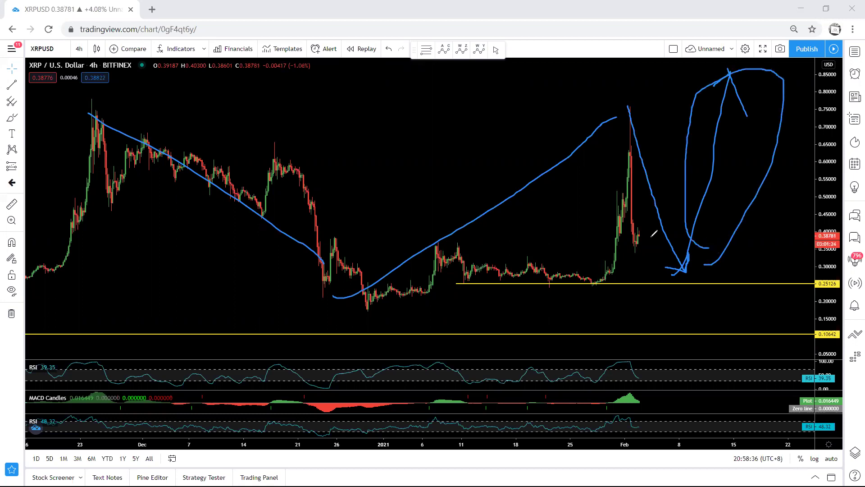
pyautogui.moveTo(660, 235); pyautogui.dragTo(702, 310)
pyautogui.moveTo(698, 295); pyautogui.dragTo(701, 309)
pyautogui.press('e')
# Connect the November and February highs and the rising lows freehand, add an arrow down to 0.25126, and clear the markup.
pyautogui.moveTo(92, 97)
pyautogui.mouseDown()
pyautogui.moveTo(187, 114)
pyautogui.moveTo(565, 123)
pyautogui.moveTo(621, 112)
pyautogui.mouseUp()
pyautogui.moveTo(367, 310); pyautogui.dragTo(636, 253)
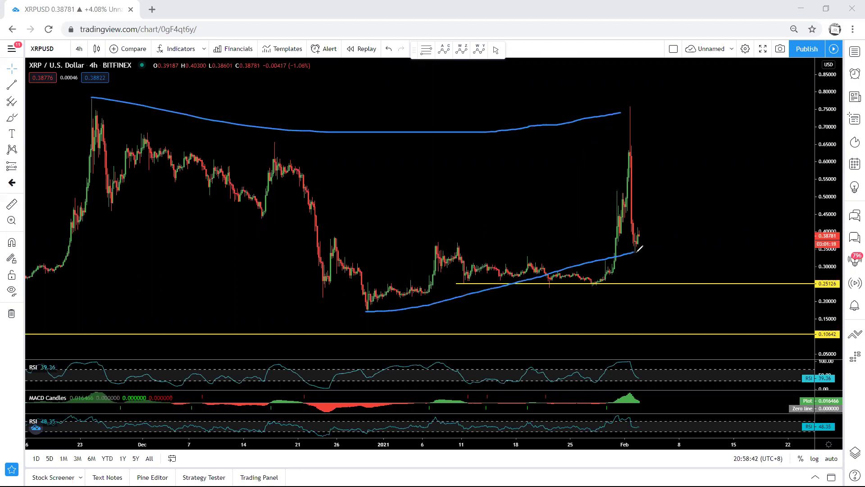
pyautogui.moveTo(630, 168)
pyautogui.mouseDown()
pyautogui.moveTo(666, 283)
pyautogui.moveTo(672, 272)
pyautogui.mouseUp()
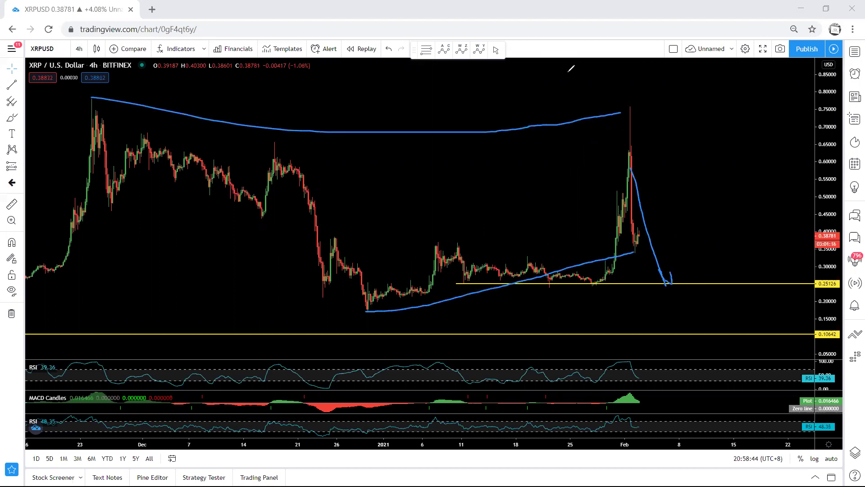
pyautogui.press('e')
# Redraw the range's upper and lower boundaries with an arrow below 0.25126, underline the late-December low, and clear the markup.
pyautogui.moveTo(624, 109); pyautogui.dragTo(97, 94)
pyautogui.moveTo(361, 311)
pyautogui.mouseDown()
pyautogui.moveTo(576, 300)
pyautogui.moveTo(621, 284)
pyautogui.mouseUp()
pyautogui.moveTo(623, 220)
pyautogui.mouseDown()
pyautogui.moveTo(654, 292)
pyautogui.moveTo(634, 296)
pyautogui.mouseUp()
pyautogui.moveTo(396, 306); pyautogui.dragTo(405, 310)
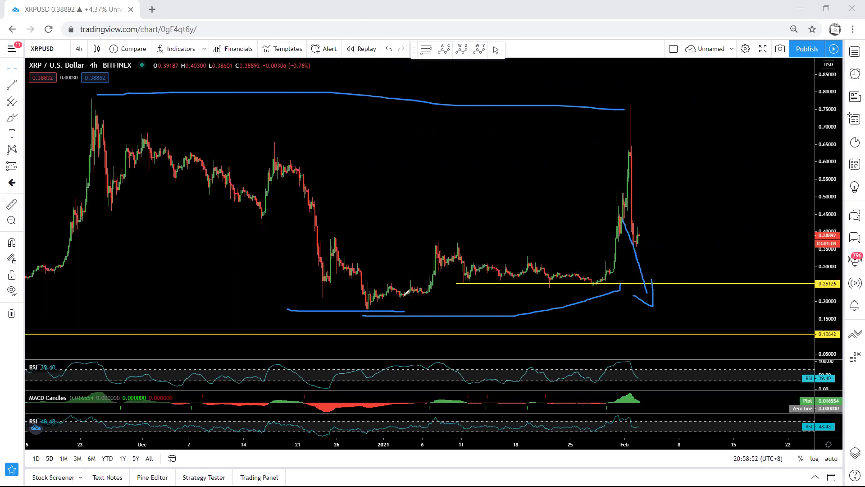
pyautogui.press('Escape')
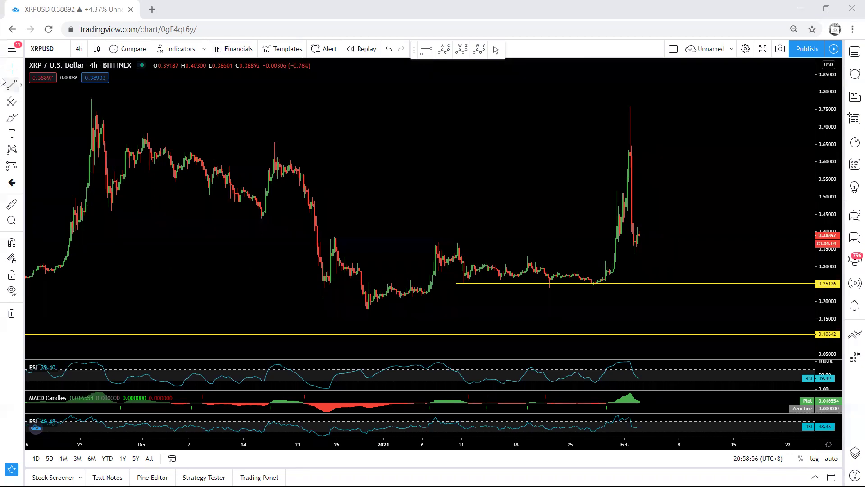
# Add a red horizontal ray from the late-December low at about 0.17221 on the 4-hour chart.
pyautogui.click(20, 84)
pyautogui.click(33, 178)
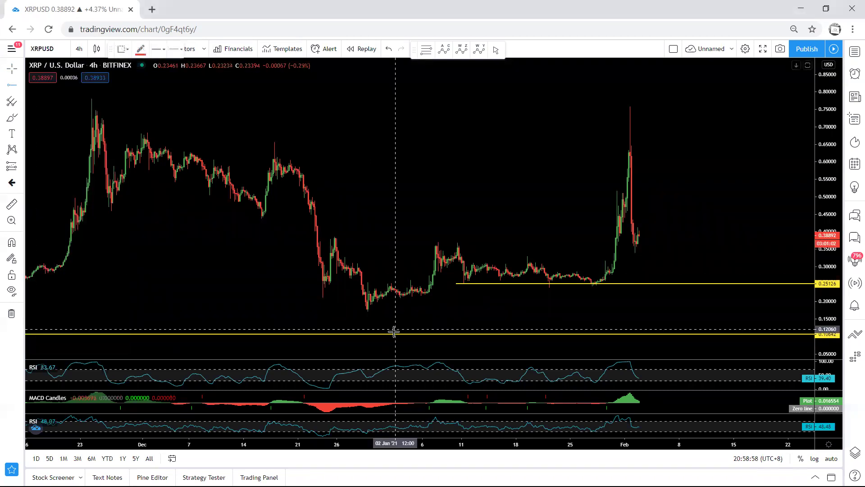
pyautogui.click(353, 311)
pyautogui.moveTo(400, 216); pyautogui.dragTo(360, 215)
pyautogui.moveTo(833, 291); pyautogui.dragTo(830, 258)
pyautogui.moveTo(758, 237); pyautogui.dragTo(734, 231)
pyautogui.moveTo(836, 189); pyautogui.dragTo(836, 201)
pyautogui.moveTo(741, 204); pyautogui.dragTo(720, 201)
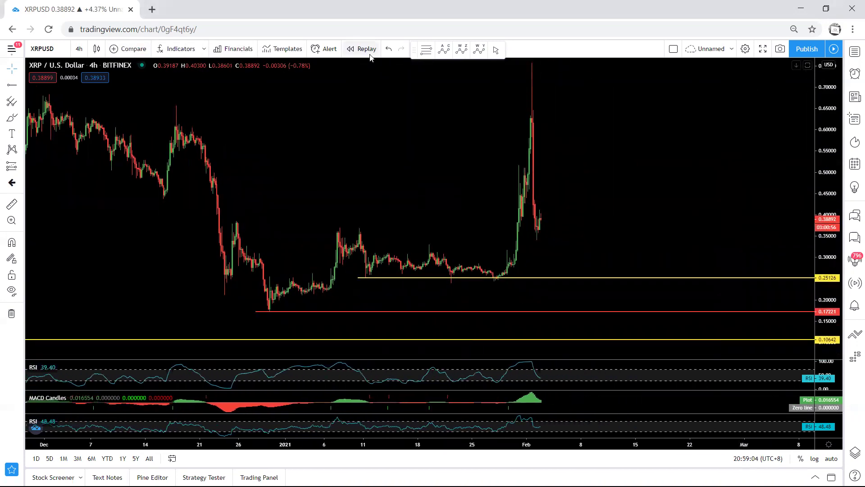
# Circle the zone between 0.25126 and 0.17221, mark the January decline and its lows, and clear the markup.
pyautogui.moveTo(572, 314)
pyautogui.mouseDown()
pyautogui.moveTo(596, 288)
pyautogui.moveTo(570, 278)
pyautogui.moveTo(573, 312)
pyautogui.mouseUp()
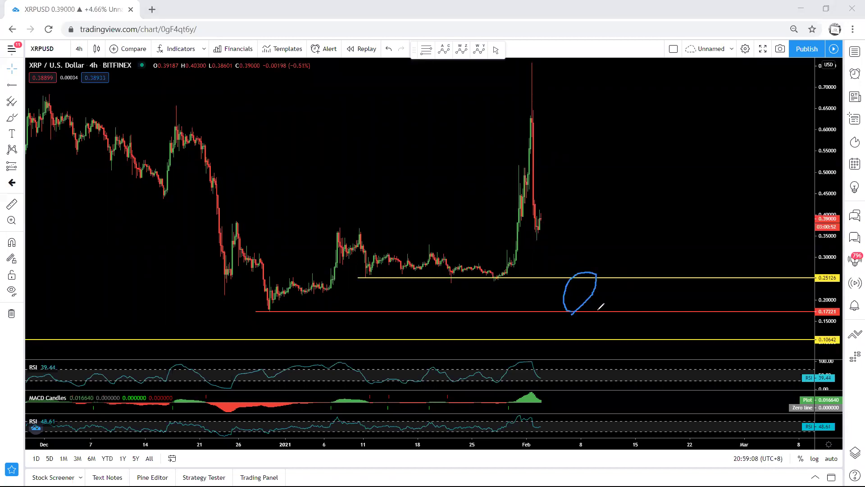
pyautogui.moveTo(336, 233)
pyautogui.mouseDown()
pyautogui.moveTo(474, 274)
pyautogui.moveTo(440, 282)
pyautogui.moveTo(496, 281)
pyautogui.mouseUp()
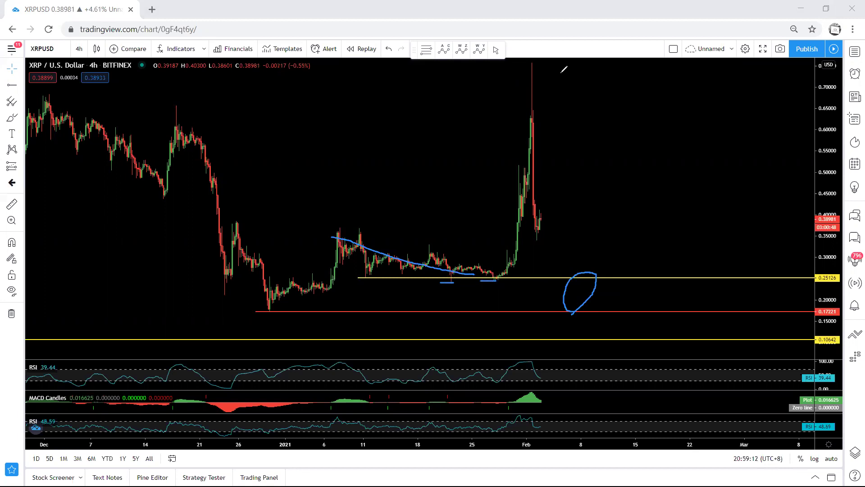
pyautogui.press('Escape')
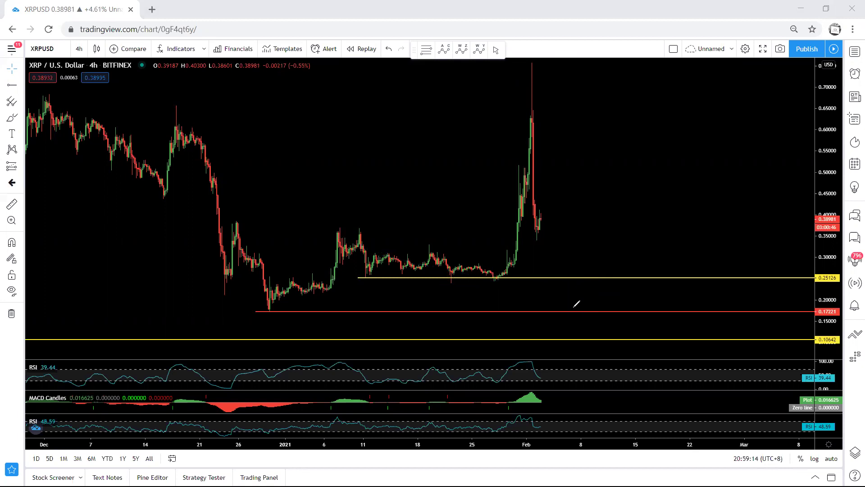
# Sketch arrows for possible drops to 0.25126, 0.17221 and 0.10642 and a rebound, circle the upper support zone, and clear the markup.
pyautogui.moveTo(602, 225)
pyautogui.mouseDown()
pyautogui.moveTo(632, 278)
pyautogui.moveTo(630, 270)
pyautogui.mouseUp()
pyautogui.moveTo(632, 308)
pyautogui.mouseDown()
pyautogui.moveTo(646, 285)
pyautogui.moveTo(635, 277)
pyautogui.moveTo(621, 289)
pyautogui.moveTo(619, 308)
pyautogui.mouseUp()
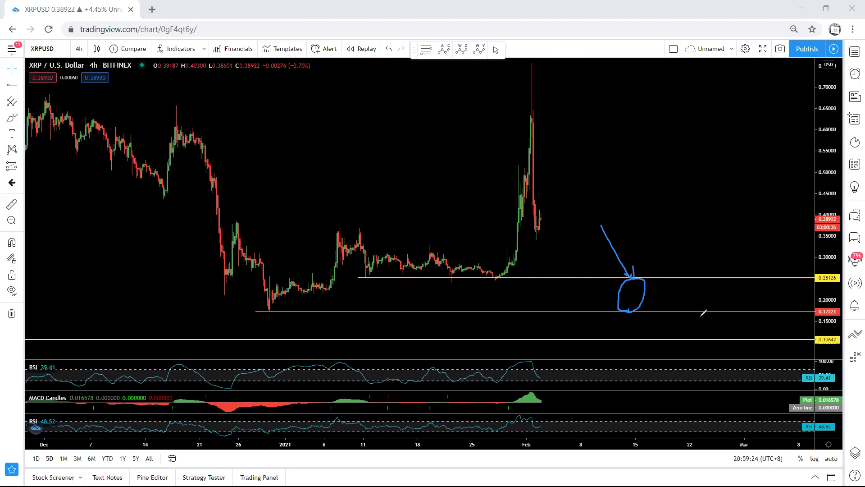
pyautogui.moveTo(669, 256)
pyautogui.mouseDown()
pyautogui.moveTo(703, 337)
pyautogui.moveTo(693, 335)
pyautogui.mouseUp()
pyautogui.moveTo(568, 238); pyautogui.dragTo(587, 276)
pyautogui.moveTo(571, 272)
pyautogui.mouseDown()
pyautogui.moveTo(587, 276)
pyautogui.moveTo(582, 311)
pyautogui.moveTo(645, 202)
pyautogui.mouseUp()
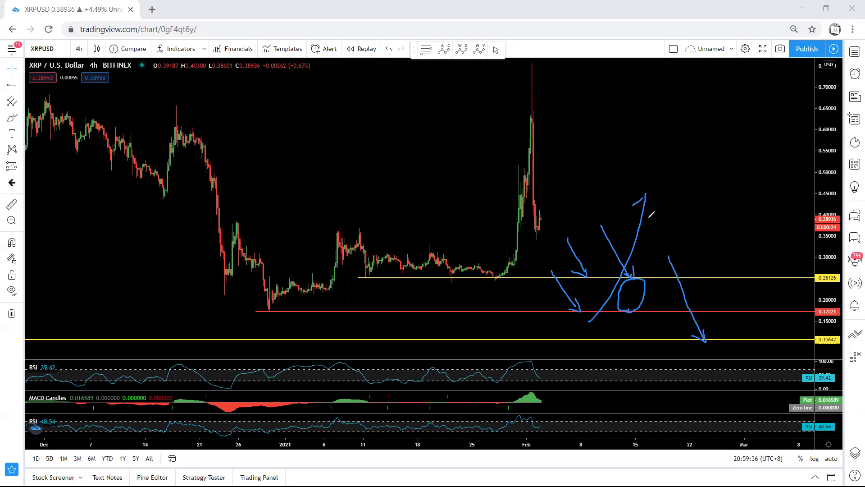
pyautogui.moveTo(682, 360)
pyautogui.mouseDown()
pyautogui.moveTo(678, 321)
pyautogui.moveTo(698, 341)
pyautogui.mouseUp()
pyautogui.hotkey('ctrl', 'shift', '7')
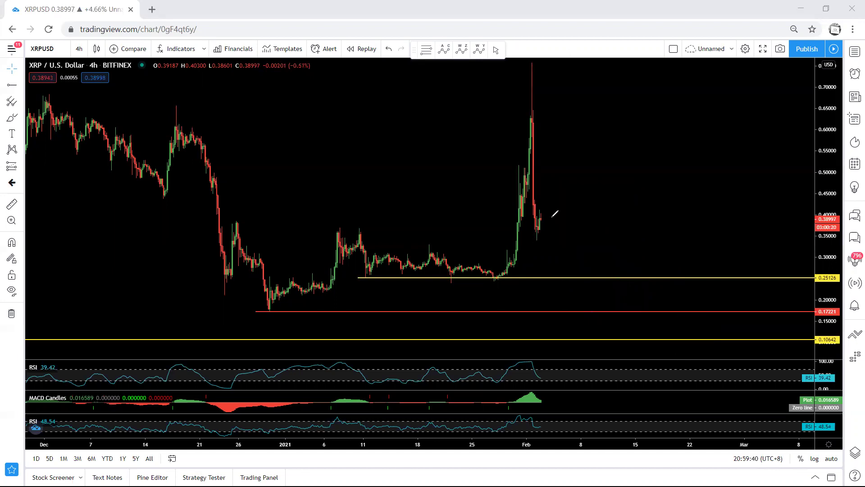
# Circle the latest candles, draw an arrow down to 0.25126, and underline the 0.25126 and 0.17221 support levels.
pyautogui.moveTo(545, 221)
pyautogui.mouseDown()
pyautogui.moveTo(535, 209)
pyautogui.moveTo(532, 229)
pyautogui.moveTo(544, 220)
pyautogui.moveTo(568, 275)
pyautogui.moveTo(550, 276)
pyautogui.mouseUp()
pyautogui.moveTo(560, 310); pyautogui.dragTo(555, 310)
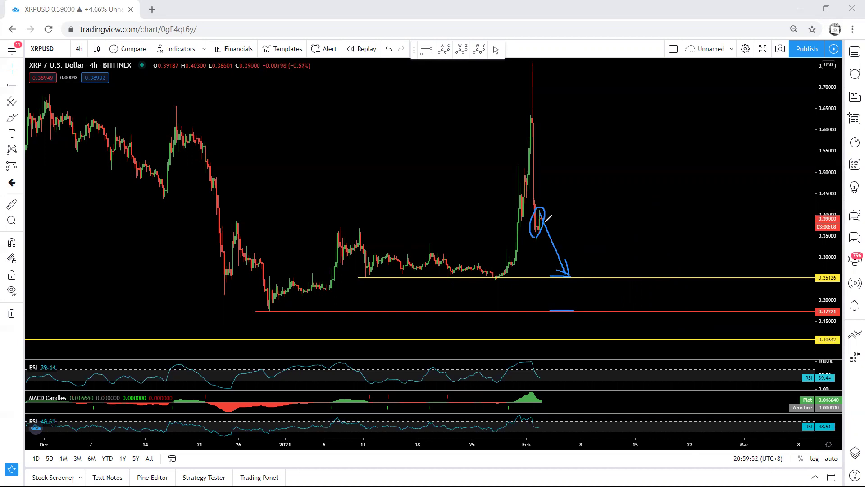
# Clear the markup and switch the XRPUSD chart to the 1-hour interval, focusing on the price action around early February.
pyautogui.moveTo(538, 220); pyautogui.dragTo(538, 225)
pyautogui.press('Escape')
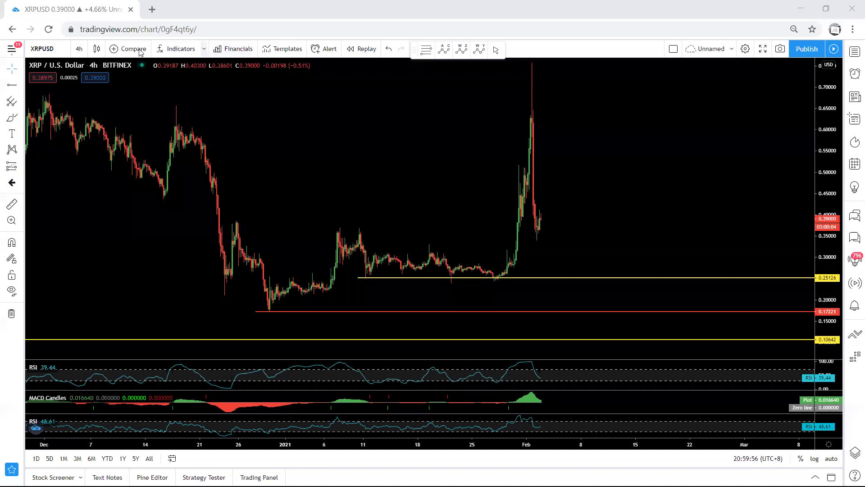
pyautogui.click(79, 49)
pyautogui.click(114, 199)
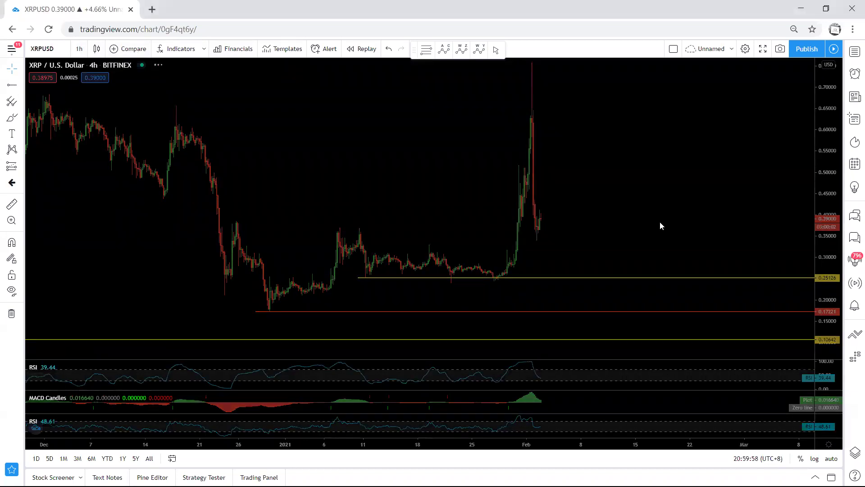
pyautogui.moveTo(685, 233); pyautogui.dragTo(702, 244)
pyautogui.scroll(3, 608, 265)
pyautogui.scroll(1, 641, 255)
pyautogui.moveTo(641, 255); pyautogui.dragTo(654, 255)
pyautogui.moveTo(806, 265); pyautogui.dragTo(818, 236)
pyautogui.moveTo(665, 254); pyautogui.dragTo(681, 238)
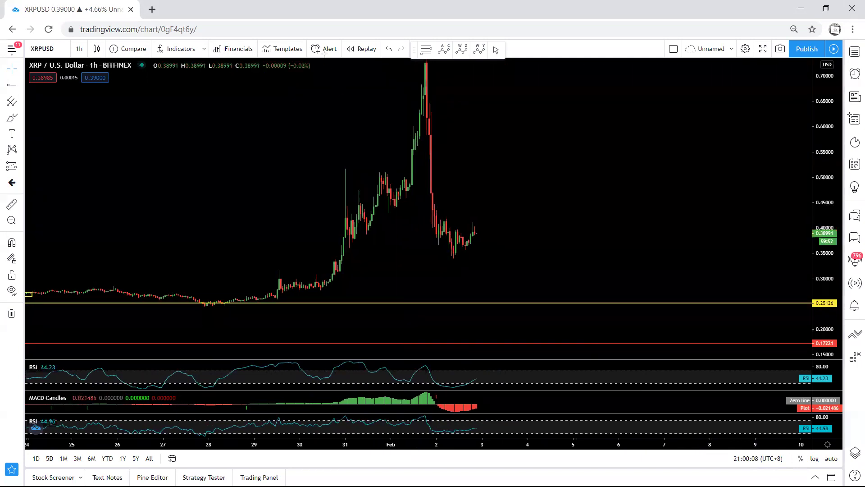
# Sketch a consolidation pattern with an arrow down to 0.25126, circle the latest candles, and clear the markup.
pyautogui.moveTo(457, 257)
pyautogui.mouseDown()
pyautogui.moveTo(467, 227)
pyautogui.moveTo(485, 232)
pyautogui.moveTo(489, 217)
pyautogui.mouseUp()
pyautogui.moveTo(486, 213)
pyautogui.mouseDown()
pyautogui.moveTo(457, 227)
pyautogui.moveTo(466, 244)
pyautogui.moveTo(513, 275)
pyautogui.moveTo(527, 302)
pyautogui.mouseUp()
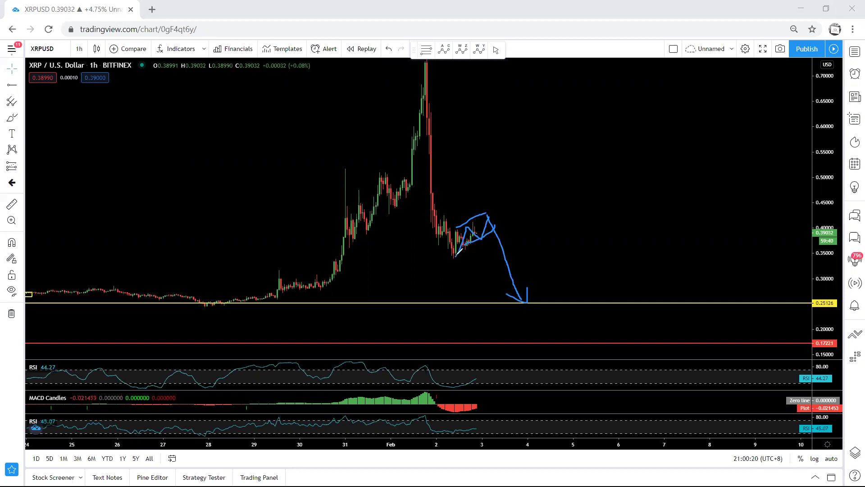
pyautogui.moveTo(451, 251)
pyautogui.mouseDown()
pyautogui.moveTo(491, 241)
pyautogui.moveTo(484, 213)
pyautogui.moveTo(442, 237)
pyautogui.moveTo(471, 214)
pyautogui.mouseUp()
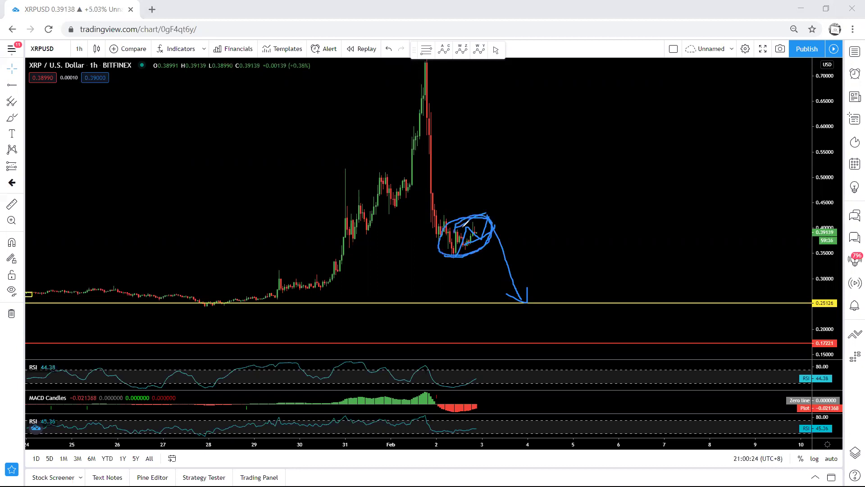
pyautogui.click(533, 51)
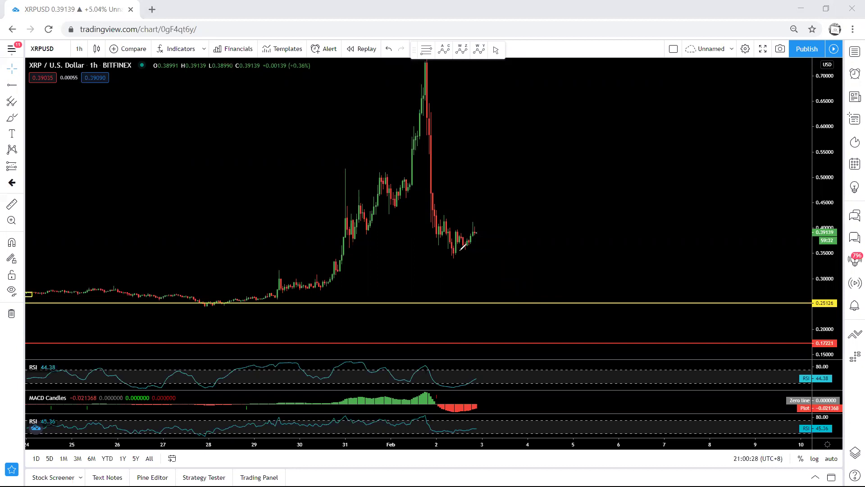
# Sketch a descending resistance line over the early-February candles with a breakout arrow up to about 0.62, and clear the markup.
pyautogui.moveTo(439, 255)
pyautogui.mouseDown()
pyautogui.moveTo(476, 118)
pyautogui.moveTo(476, 129)
pyautogui.mouseUp()
pyautogui.moveTo(429, 202); pyautogui.dragTo(502, 243)
pyautogui.moveTo(425, 221); pyautogui.dragTo(469, 252)
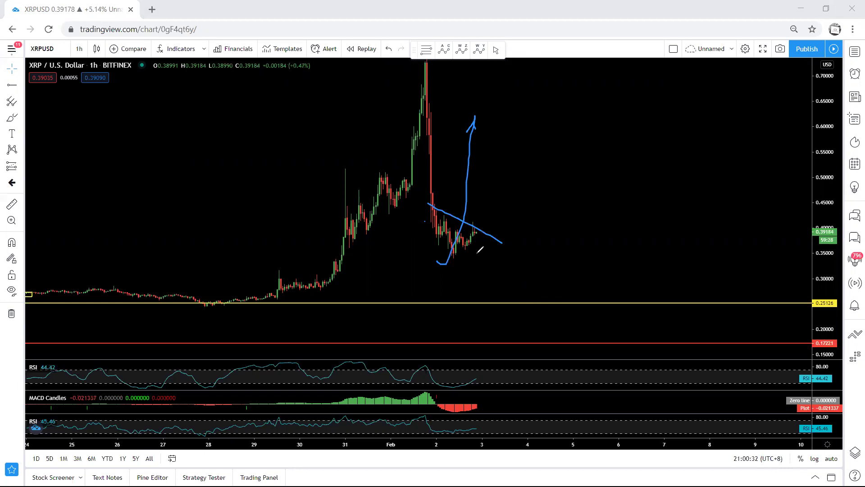
pyautogui.click(572, 56)
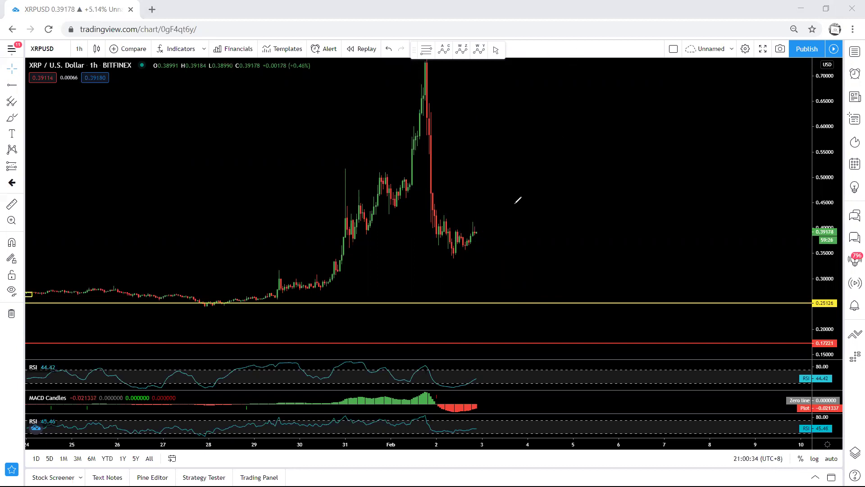
# Sketch a rebound from the recent low to about 0.50 with its target zone circled, mark the 0.25126 area, and clear the markup.
pyautogui.moveTo(457, 250)
pyautogui.mouseDown()
pyautogui.moveTo(478, 245)
pyautogui.moveTo(493, 172)
pyautogui.moveTo(523, 182)
pyautogui.moveTo(508, 189)
pyautogui.mouseUp()
pyautogui.moveTo(485, 193)
pyautogui.mouseDown()
pyautogui.moveTo(496, 198)
pyautogui.moveTo(522, 172)
pyautogui.mouseUp()
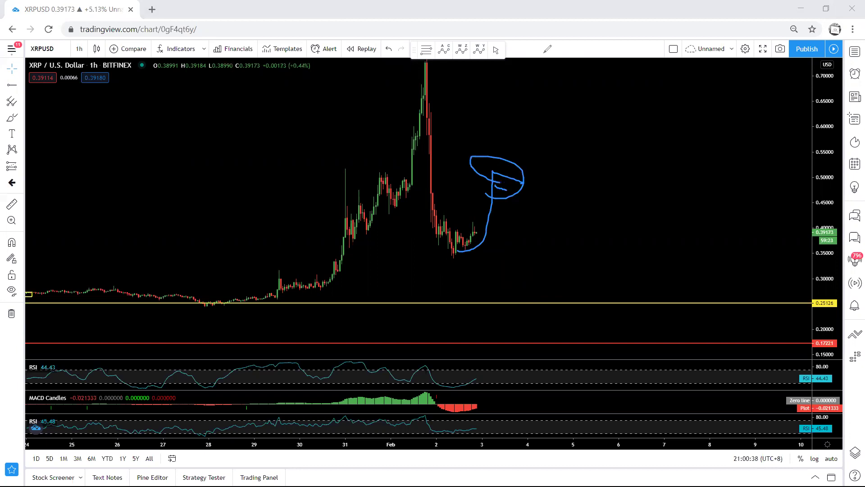
pyautogui.click(544, 53)
pyautogui.moveTo(558, 279); pyautogui.dragTo(536, 299)
pyautogui.press('e')
# Sketch a zigzag inside a descending channel, an arrow at 0.25126 and a rally arrow to about 0.55, and clear the markup.
pyautogui.moveTo(451, 258)
pyautogui.mouseDown()
pyautogui.moveTo(473, 232)
pyautogui.moveTo(479, 259)
pyautogui.moveTo(487, 239)
pyautogui.moveTo(501, 244)
pyautogui.mouseUp()
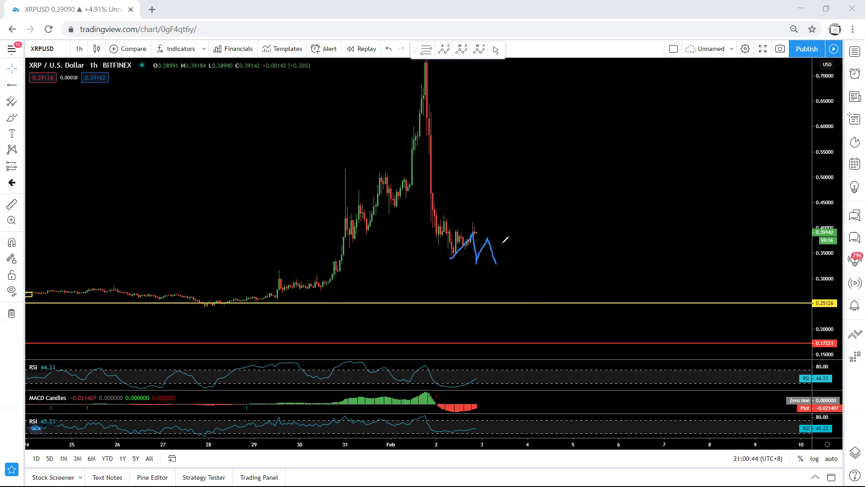
pyautogui.moveTo(450, 215); pyautogui.dragTo(510, 242)
pyautogui.moveTo(439, 244)
pyautogui.mouseDown()
pyautogui.moveTo(433, 238)
pyautogui.moveTo(492, 265)
pyautogui.mouseUp()
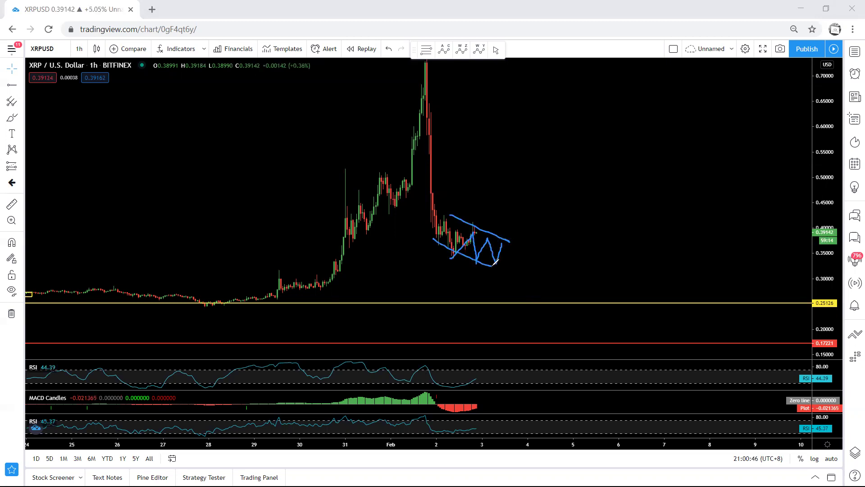
pyautogui.moveTo(621, 268); pyautogui.dragTo(604, 310)
pyautogui.moveTo(507, 271)
pyautogui.mouseDown()
pyautogui.moveTo(542, 147)
pyautogui.moveTo(547, 163)
pyautogui.mouseUp()
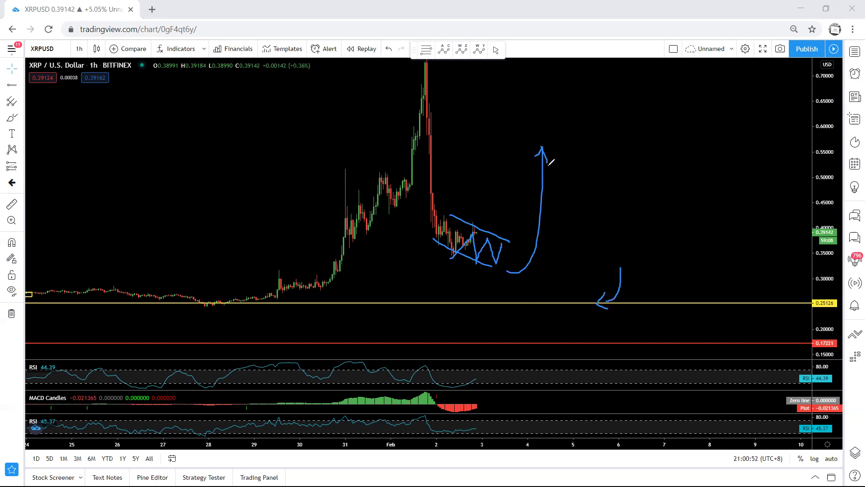
pyautogui.press('e')
# Circle the latest candles, draw arrows down to about 0.31 and to the 0.25126 support, and clear the markup.
pyautogui.moveTo(425, 255)
pyautogui.mouseDown()
pyautogui.moveTo(448, 206)
pyautogui.moveTo(438, 232)
pyautogui.moveTo(469, 221)
pyautogui.moveTo(456, 249)
pyautogui.moveTo(490, 261)
pyautogui.moveTo(490, 273)
pyautogui.mouseUp()
pyautogui.press('e')
pyautogui.moveTo(479, 228); pyautogui.dragTo(510, 302)
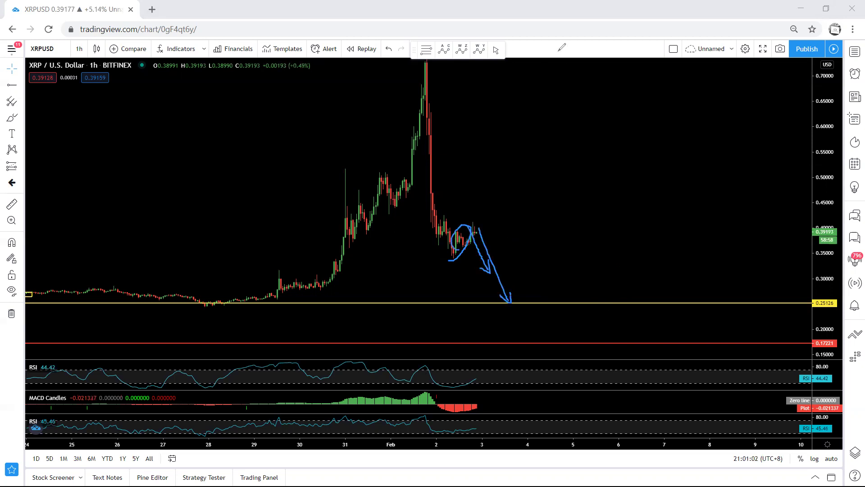
pyautogui.press('e')
# Sketch a falling zigzag in a descending channel with a rally arrow to about 0.55, circle the 0.25126 support, and clear the markup.
pyautogui.moveTo(456, 259)
pyautogui.mouseDown()
pyautogui.moveTo(477, 221)
pyautogui.moveTo(483, 258)
pyautogui.moveTo(460, 259)
pyautogui.moveTo(499, 261)
pyautogui.moveTo(507, 245)
pyautogui.mouseUp()
pyautogui.press('e')
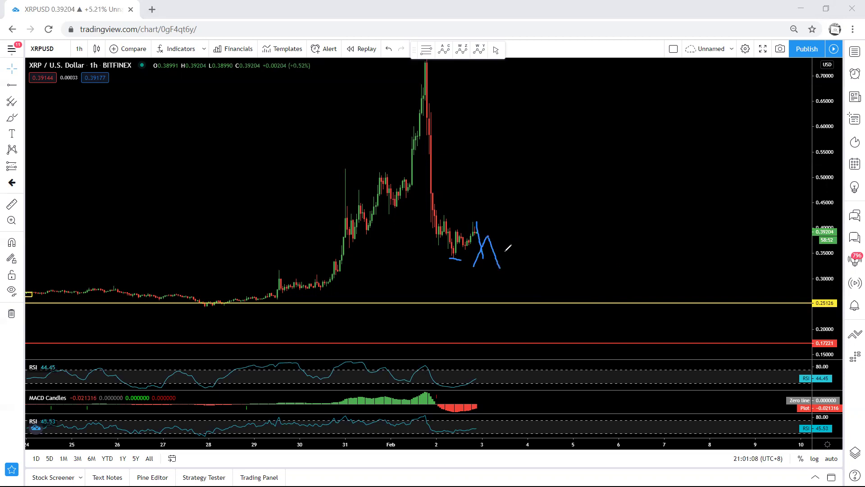
pyautogui.moveTo(446, 206); pyautogui.dragTo(505, 246)
pyautogui.moveTo(429, 235); pyautogui.dragTo(485, 273)
pyautogui.moveTo(435, 223)
pyautogui.mouseDown()
pyautogui.moveTo(484, 260)
pyautogui.moveTo(554, 150)
pyautogui.moveTo(557, 162)
pyautogui.mouseUp()
pyautogui.moveTo(542, 287); pyautogui.dragTo(523, 315)
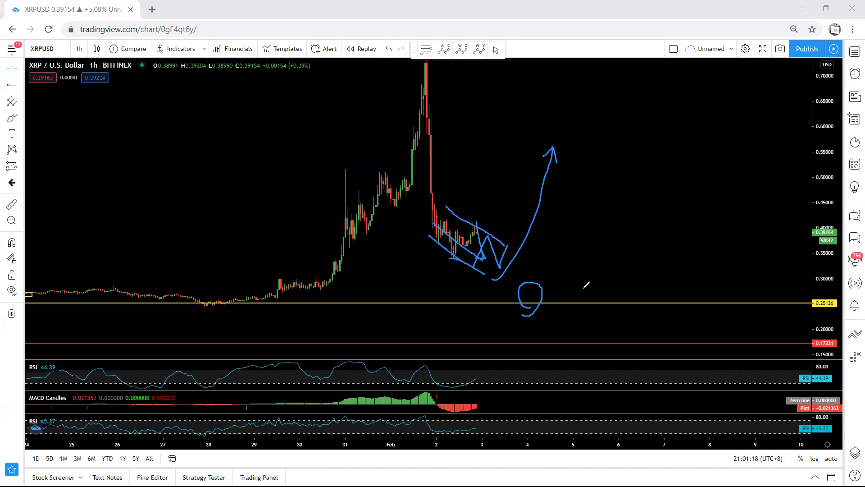
pyautogui.click(561, 51)
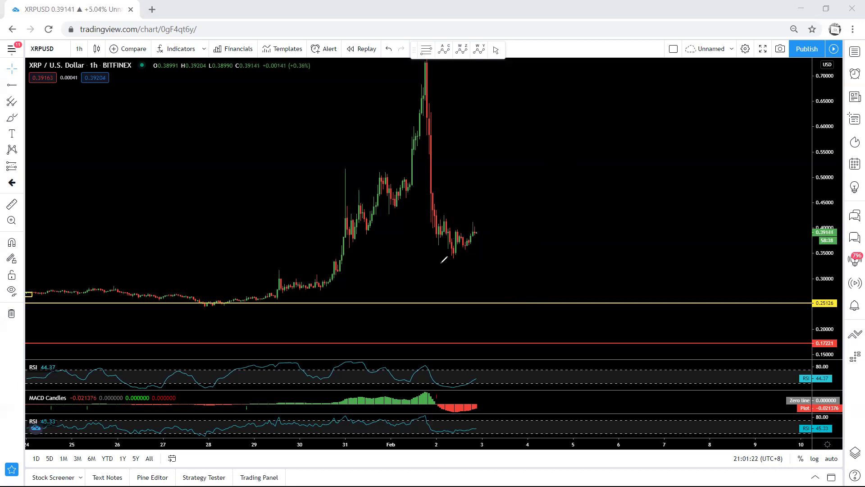
# Circle the early-February consolidation, mark the 0.25126 support, clear the markup, circle the consolidation more tightly, and erase that circle.
pyautogui.moveTo(442, 260)
pyautogui.mouseDown()
pyautogui.moveTo(499, 196)
pyautogui.moveTo(426, 238)
pyautogui.moveTo(455, 257)
pyautogui.mouseUp()
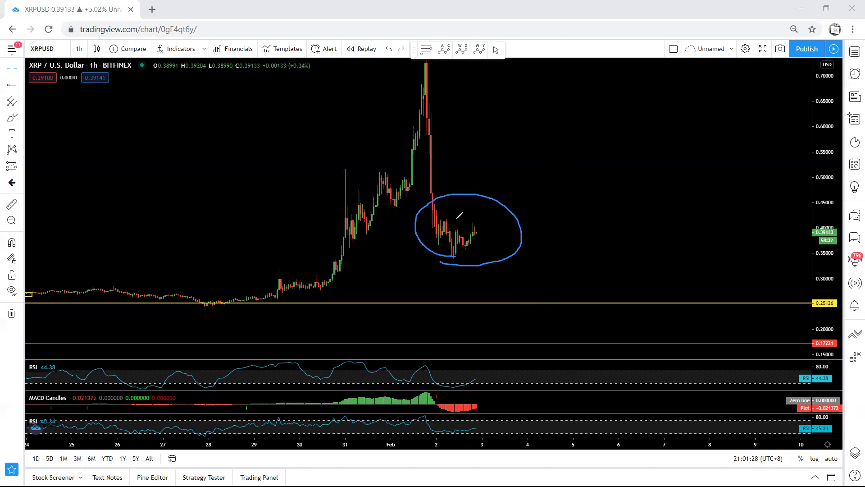
pyautogui.moveTo(602, 301)
pyautogui.mouseDown()
pyautogui.moveTo(586, 334)
pyautogui.moveTo(614, 320)
pyautogui.moveTo(601, 303)
pyautogui.mouseUp()
pyautogui.click(558, 62)
pyautogui.moveTo(447, 257)
pyautogui.mouseDown()
pyautogui.moveTo(480, 212)
pyautogui.moveTo(431, 245)
pyautogui.moveTo(460, 251)
pyautogui.mouseUp()
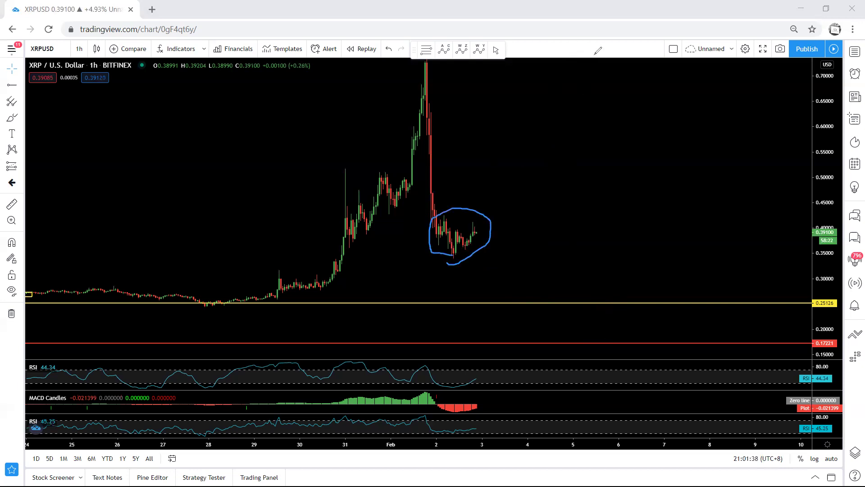
pyautogui.hotkey('ctrl', 'z')
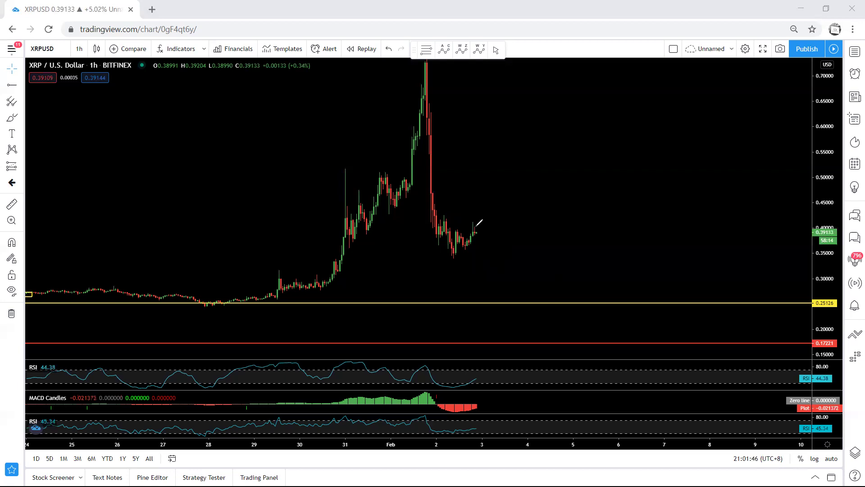
# Circle the latest consolidation once more, add a stroke beside it, and clear the markup to return to the plain chart.
pyautogui.moveTo(425, 245)
pyautogui.mouseDown()
pyautogui.moveTo(483, 236)
pyautogui.moveTo(440, 217)
pyautogui.moveTo(437, 251)
pyautogui.mouseUp()
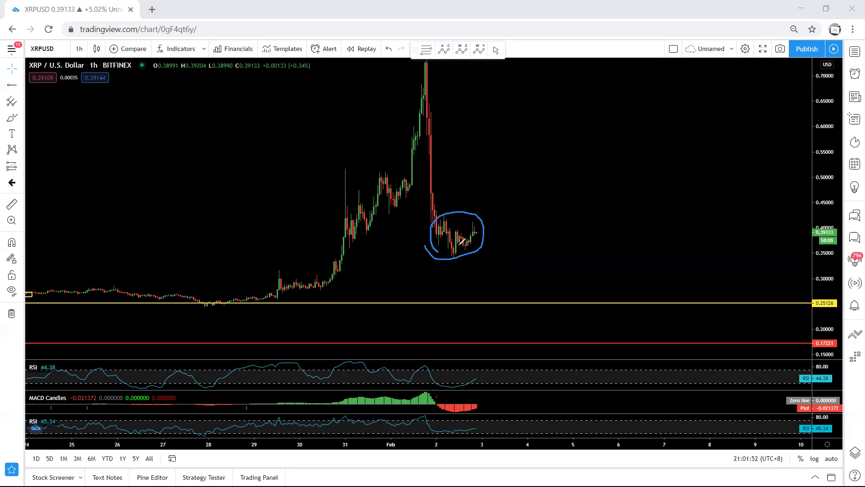
pyautogui.moveTo(547, 187); pyautogui.dragTo(512, 229)
pyautogui.click(564, 58)
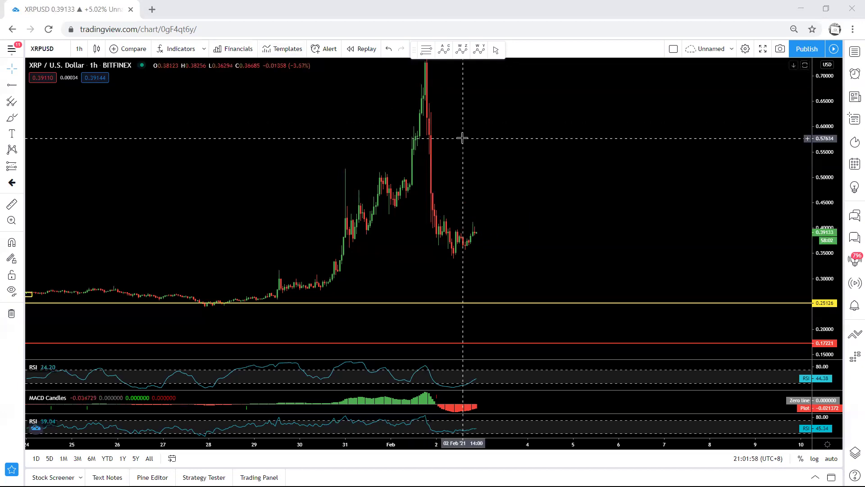
pyautogui.moveTo(463, 143); pyautogui.dragTo(463, 152)
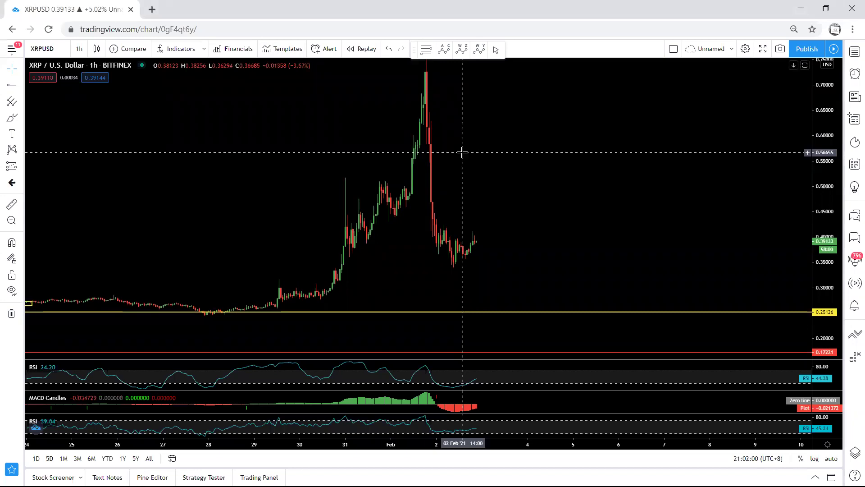